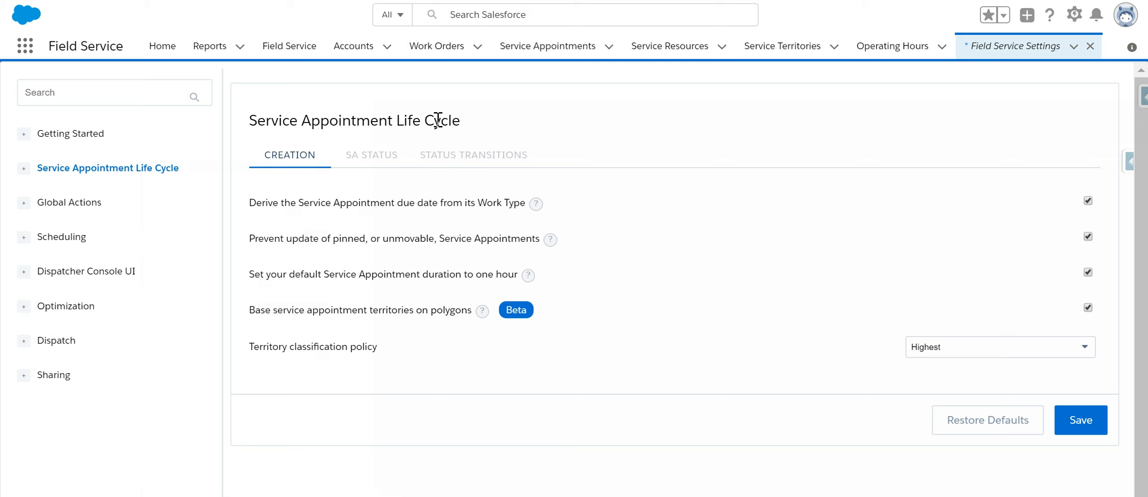
left_click(374, 274)
left_click(458, 287)
left_click(420, 271)
left_click(439, 278)
left_click(456, 273)
left_click(403, 263)
Switch the pinned-appointment update prevention and the one-hour default appointment duration off and back on
left_click(1091, 236)
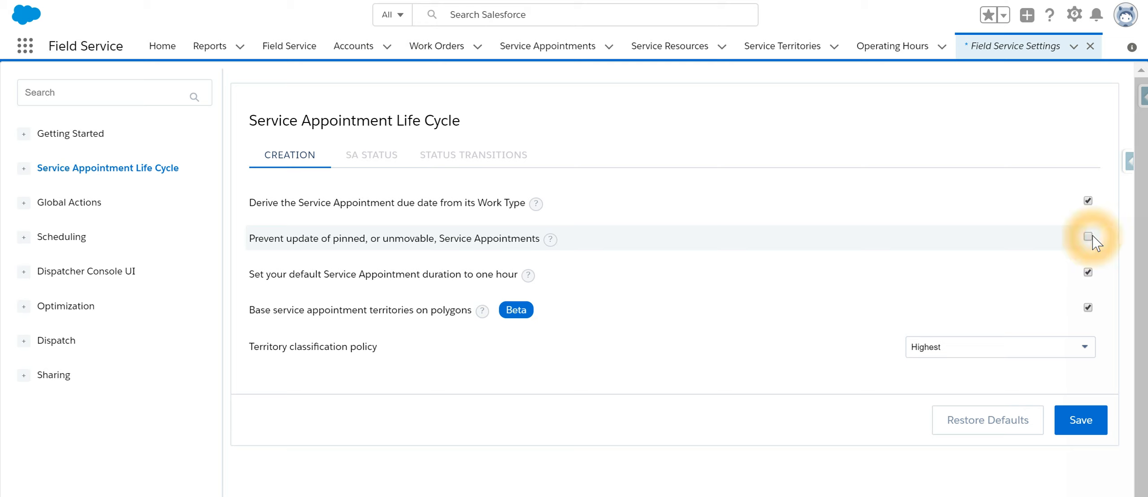
left_click(1089, 237)
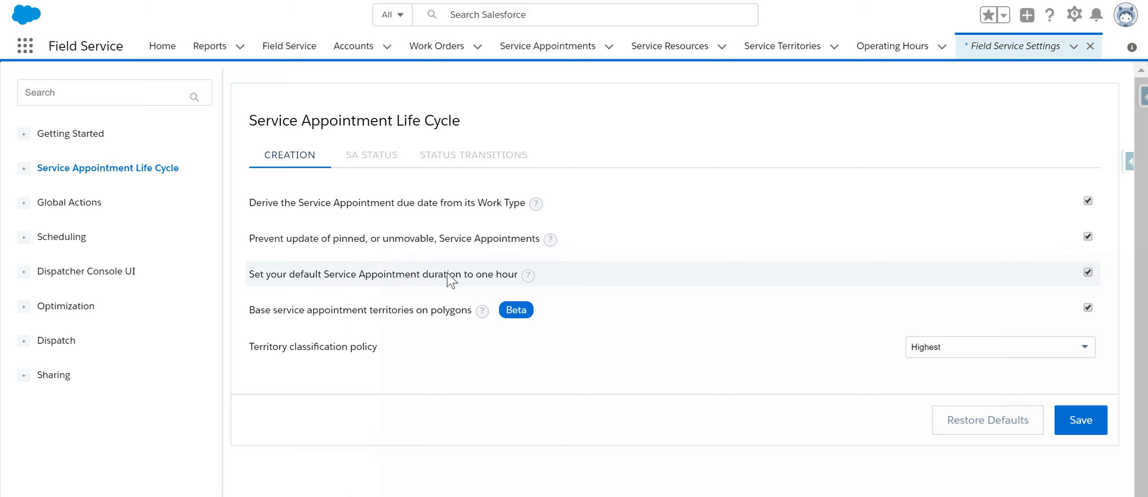
left_click(1096, 273)
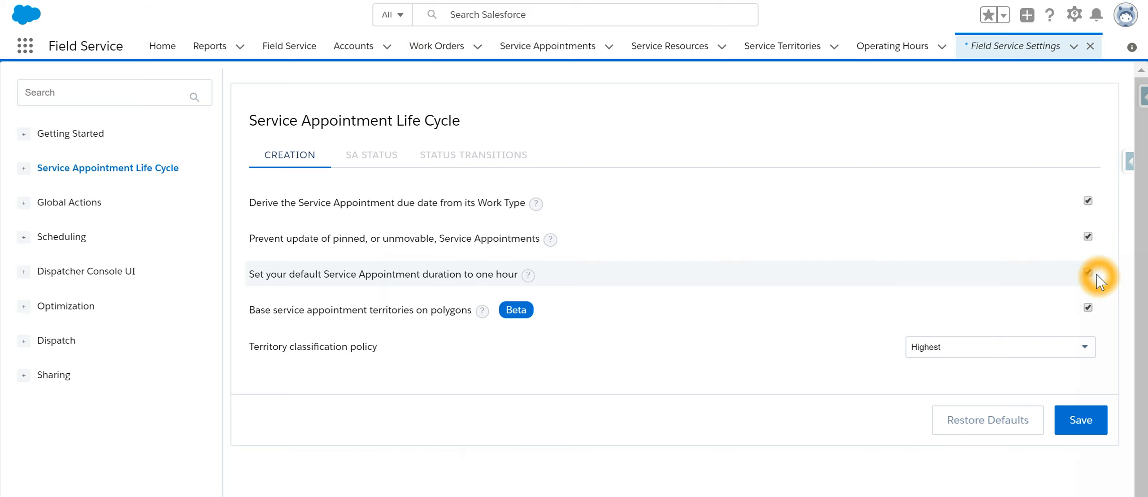
left_click(1089, 275)
left_click(1089, 278)
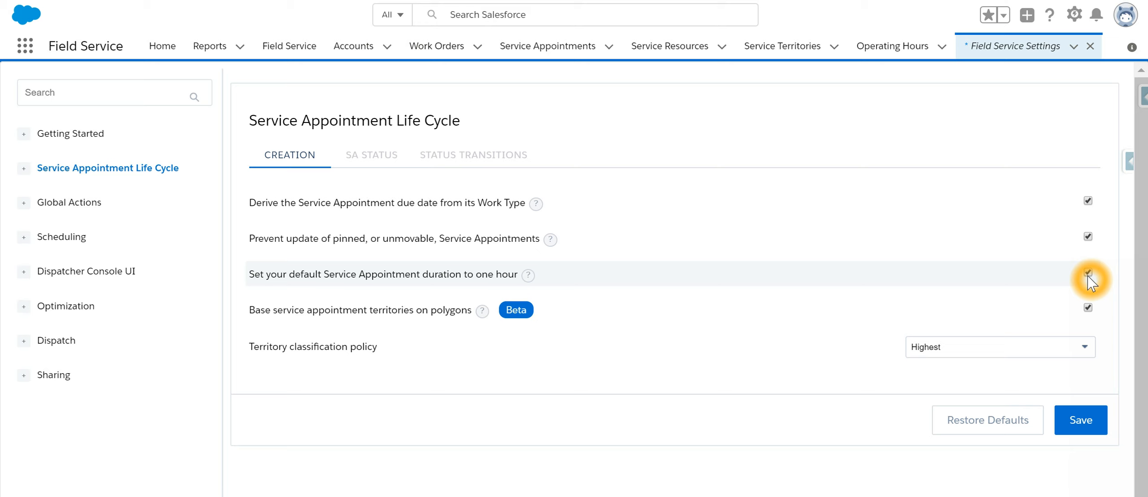
left_click(1086, 271)
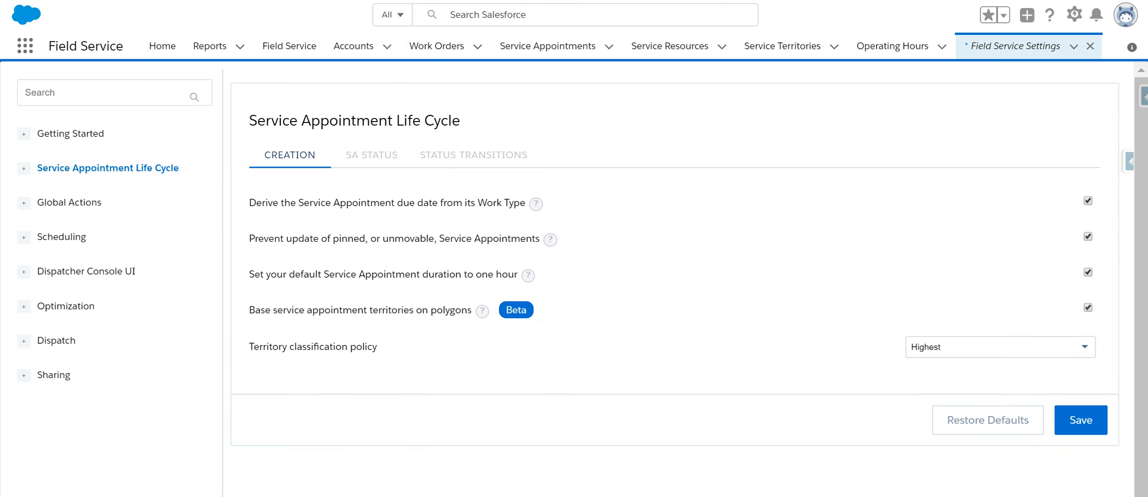
Review the service appointment status mappings and the status choices available for an appointment in progress
left_click(368, 156)
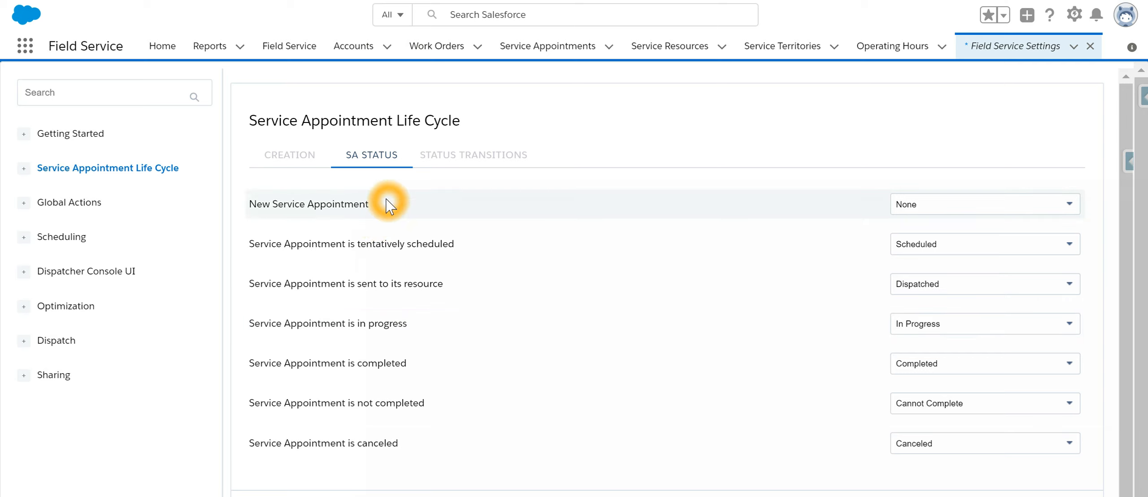
left_click(362, 378)
left_click(261, 335)
left_click(413, 319)
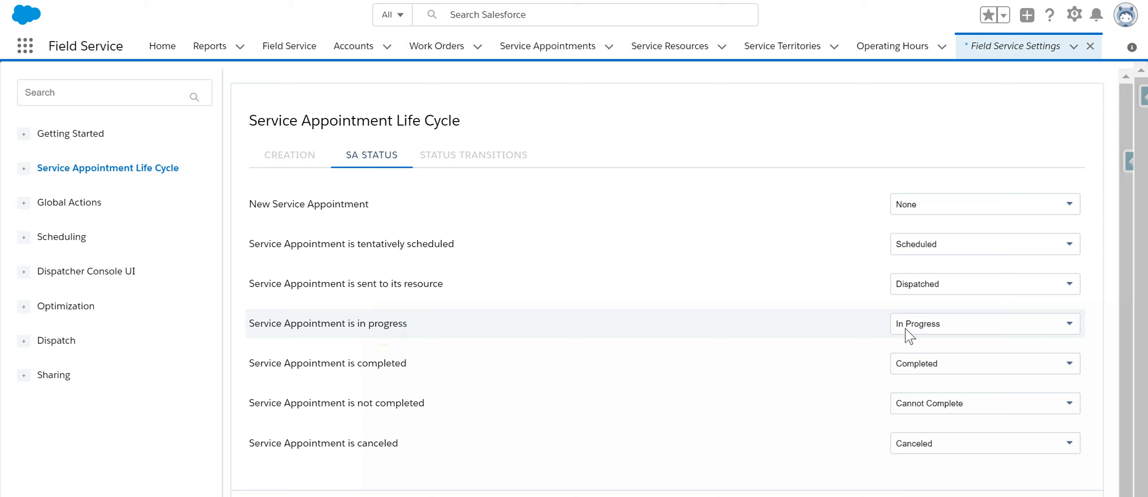
left_click(923, 325)
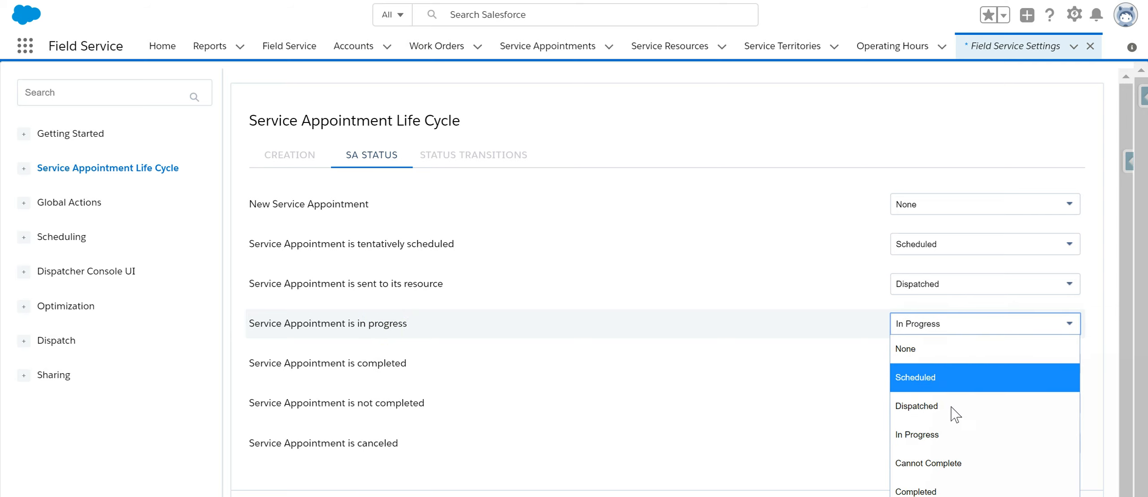
left_click(959, 488)
left_click(937, 435)
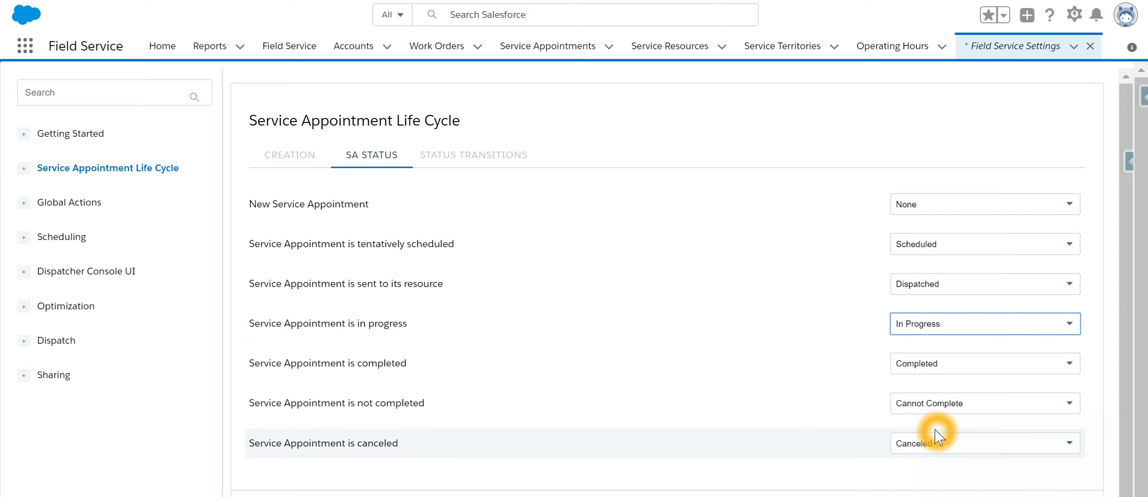
Examine the service appointment status transitions and their flow diagram, including the path from None to Canceled
left_click(487, 157)
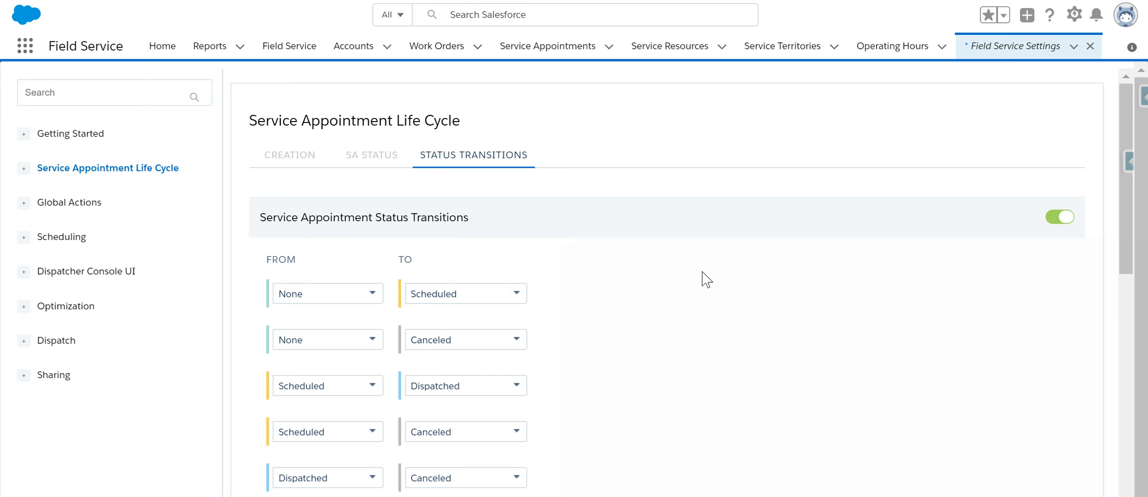
scroll(707, 272, "down", 4)
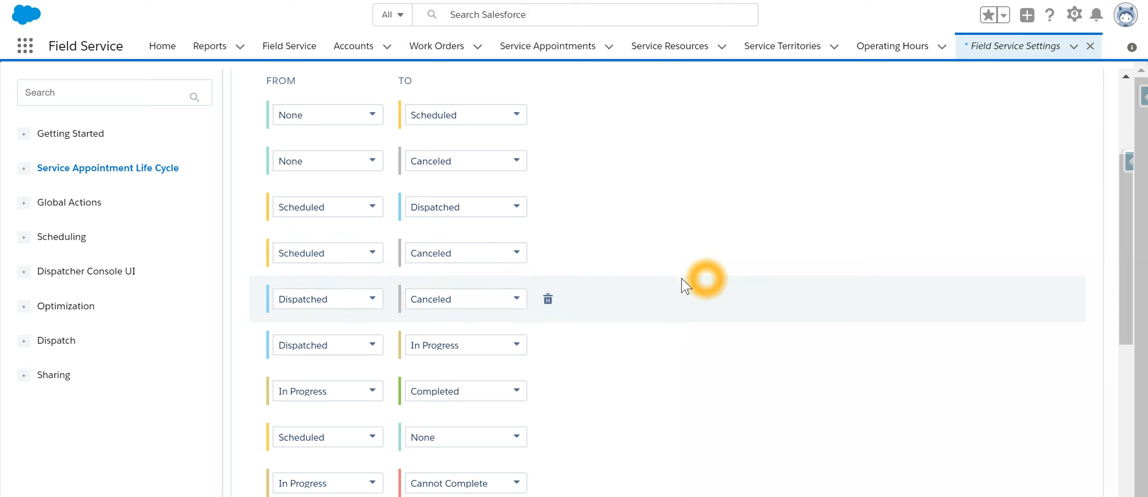
left_click(329, 205)
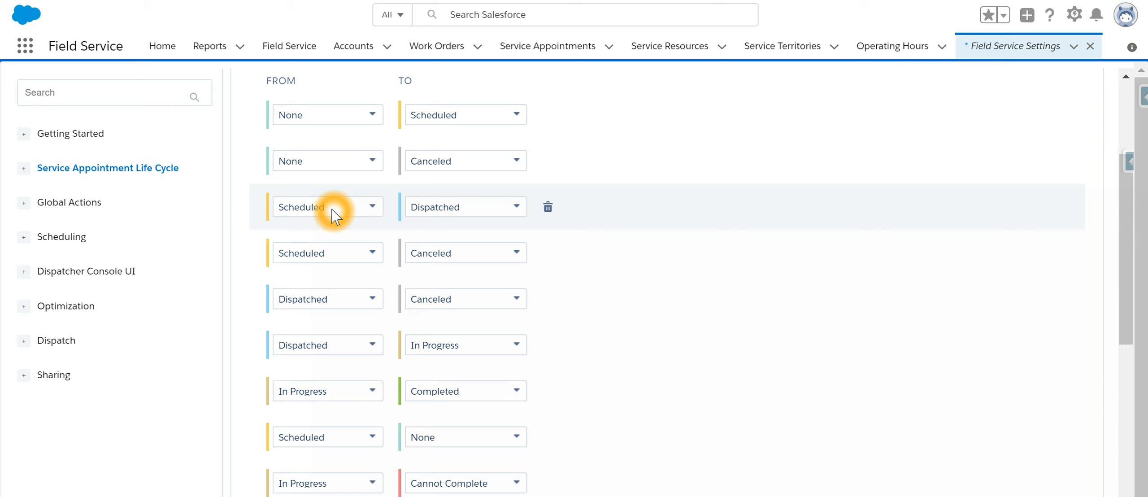
left_click(468, 211)
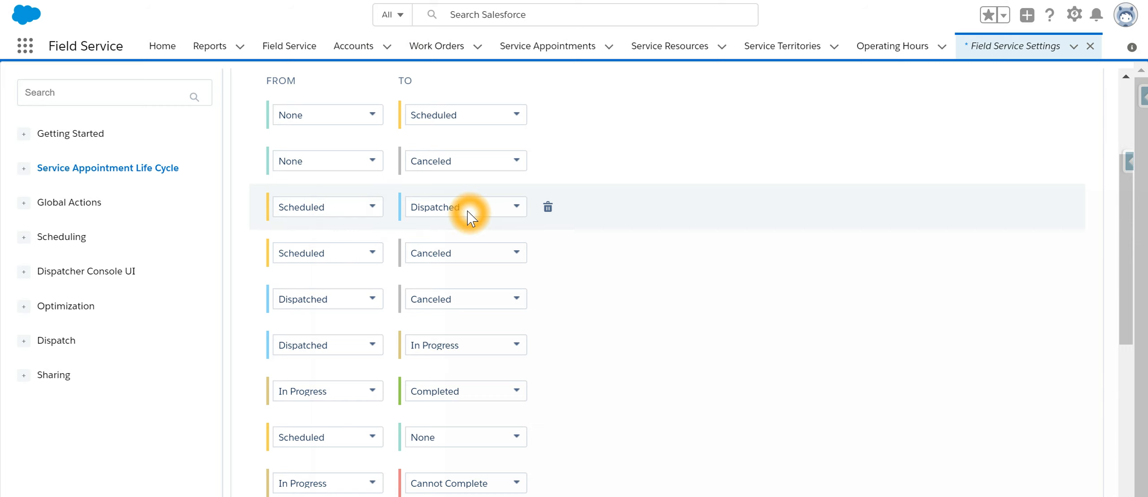
scroll(493, 299, "up", 4)
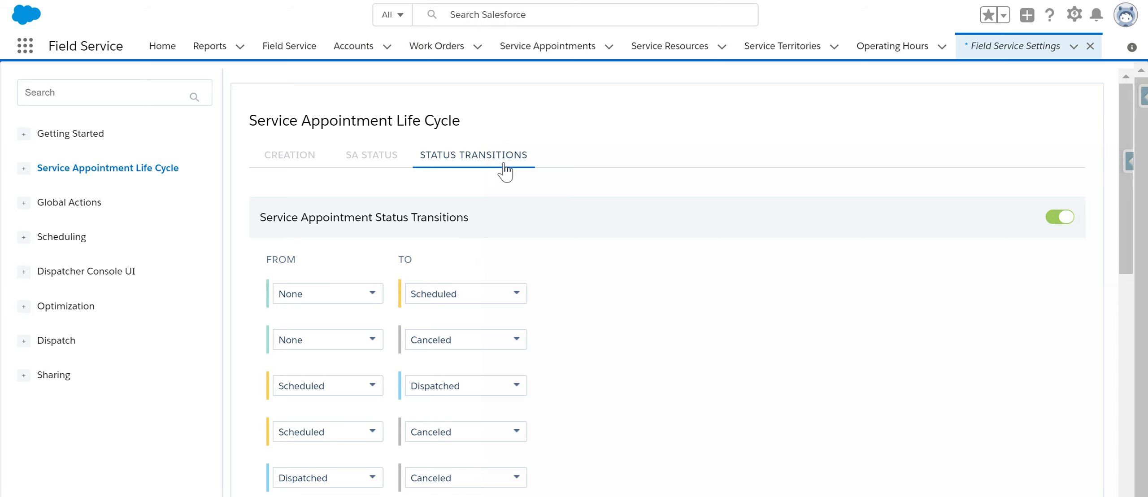
scroll(513, 332, "down", 4)
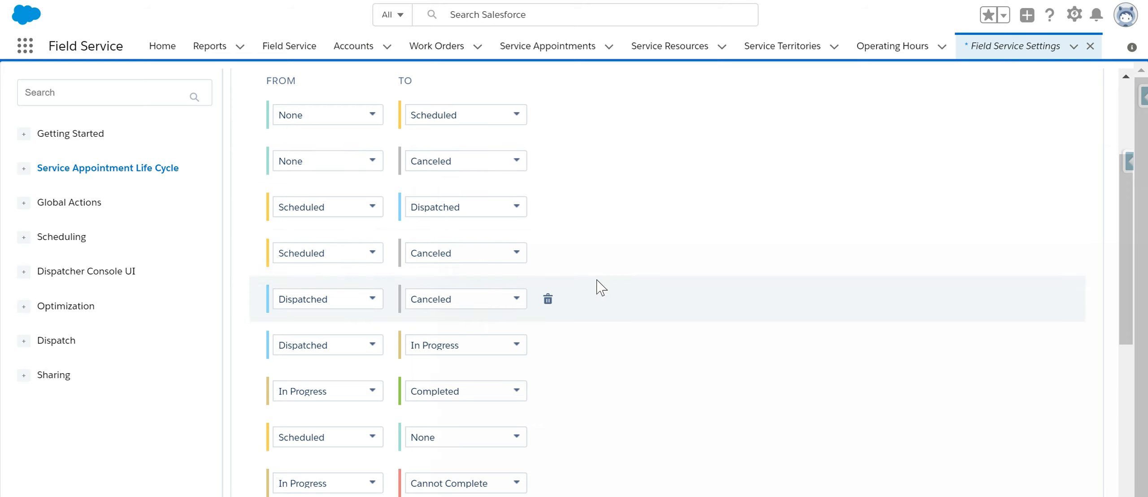
scroll(596, 284, "down", 8)
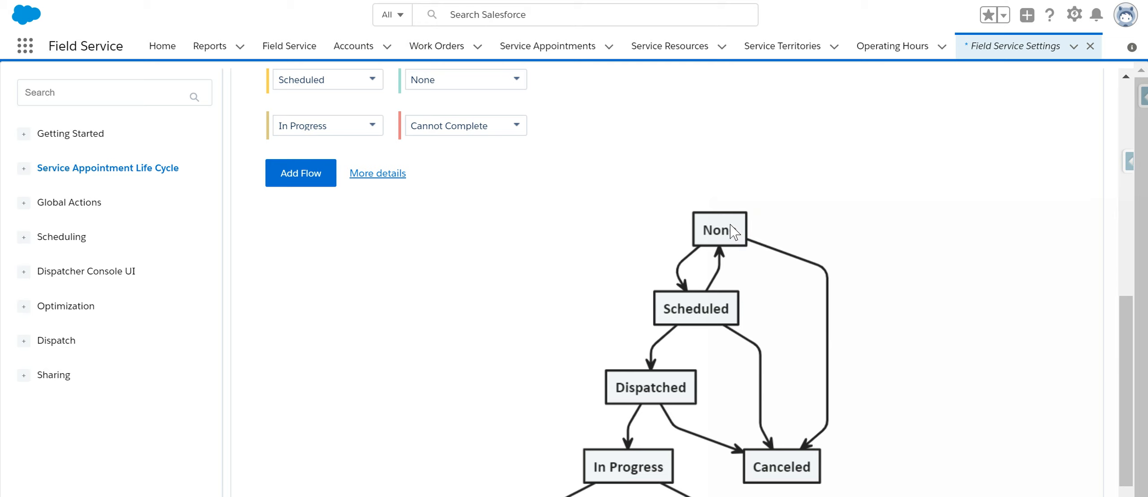
left_click(817, 441)
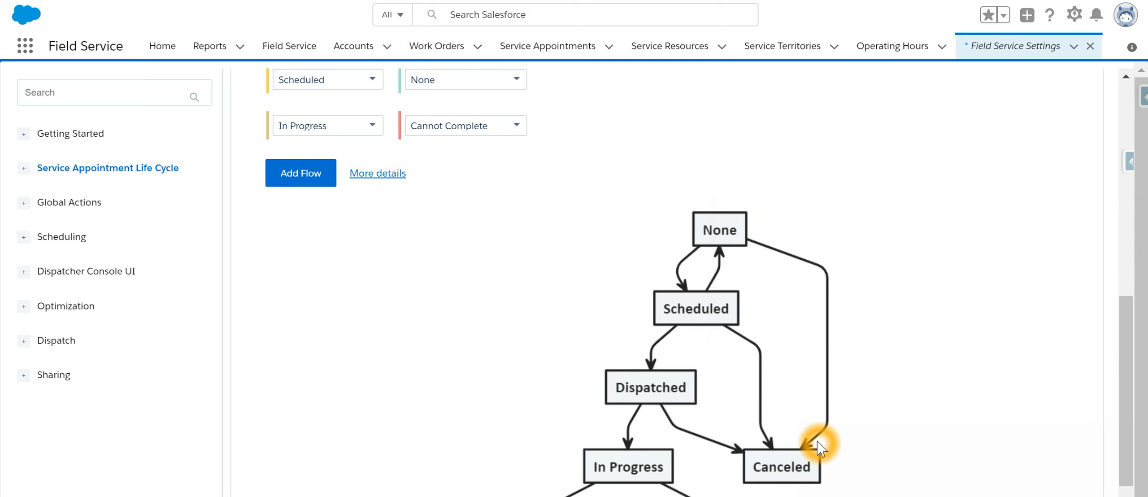
left_click(804, 451)
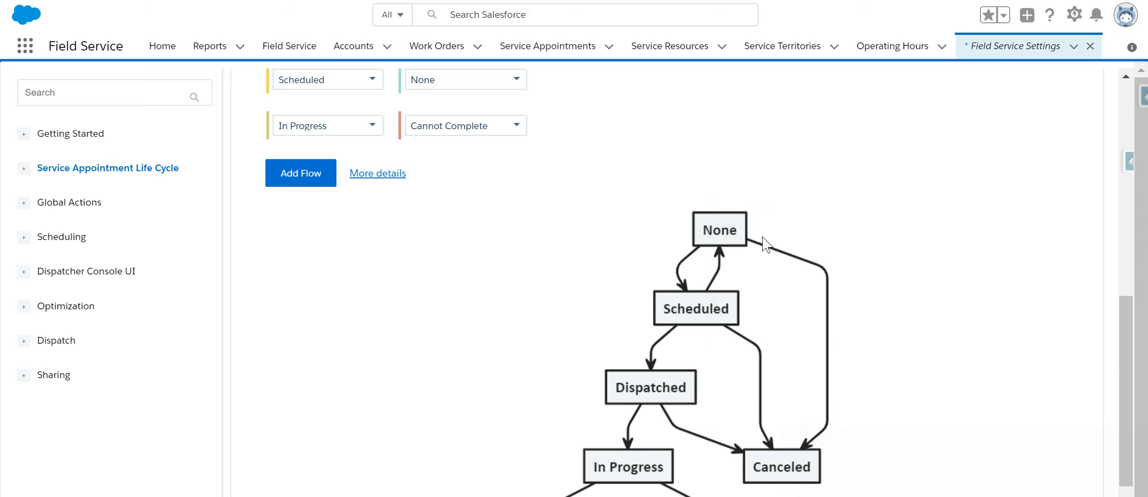
left_click(740, 236)
Change the first status transition to run from Canceled to None and check it in the flow diagram
scroll(755, 271, "up", 10)
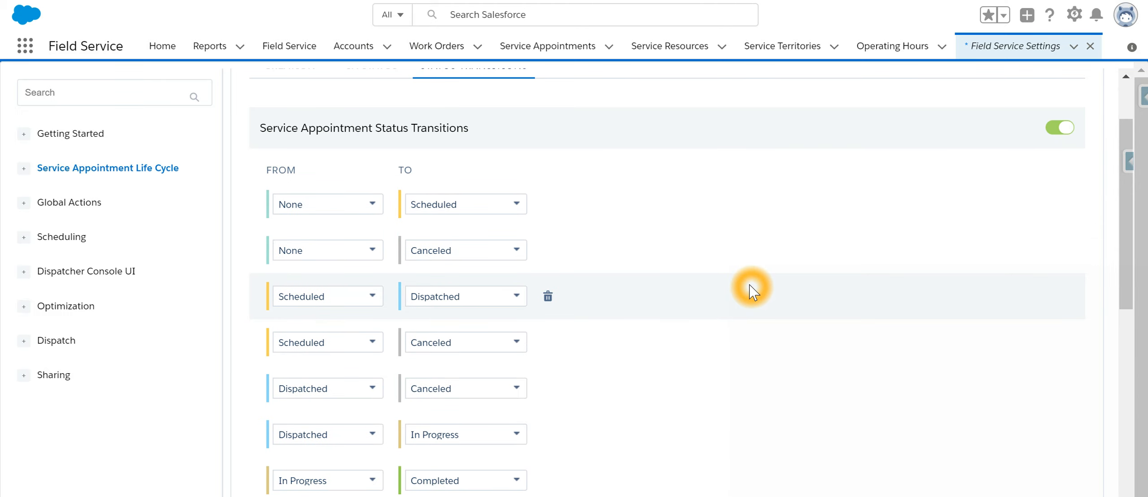
scroll(752, 289, "down", 2)
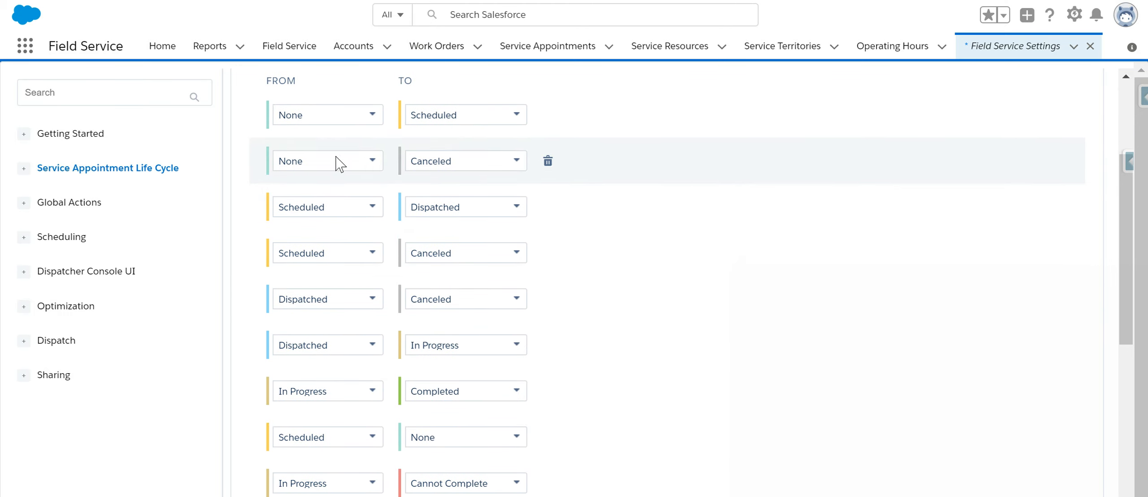
left_click(337, 117)
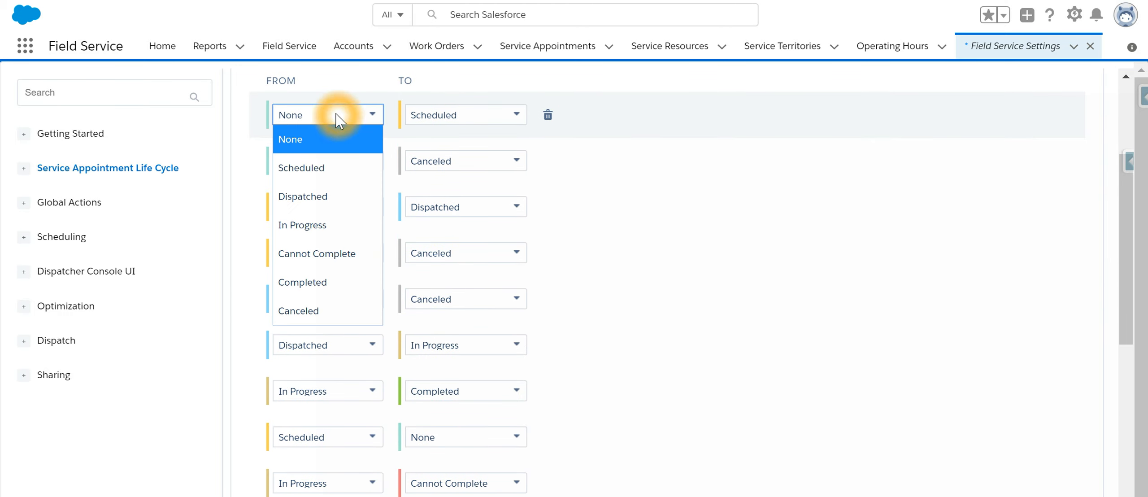
left_click(344, 310)
left_click(432, 121)
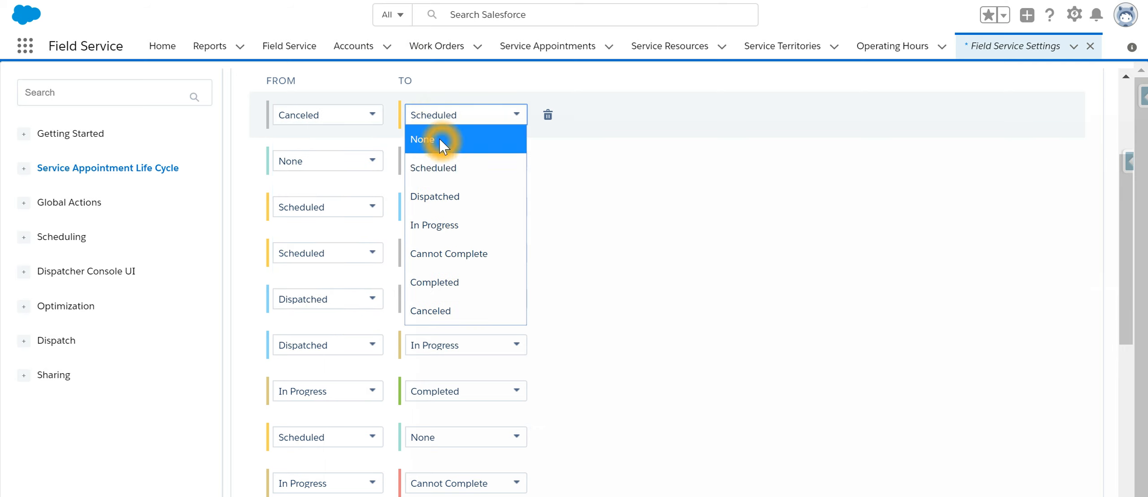
left_click(438, 141)
scroll(758, 301, "down", 8)
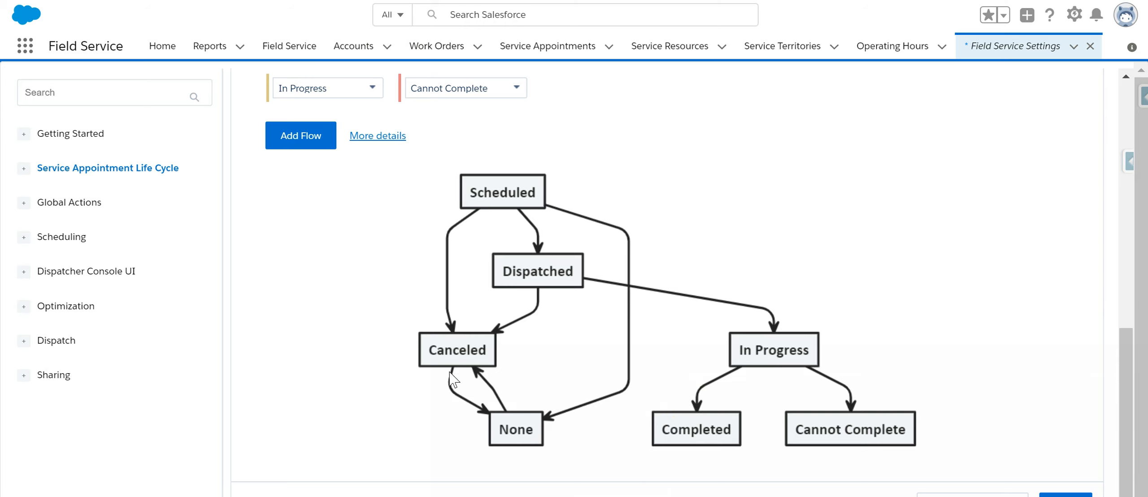
left_click(506, 432)
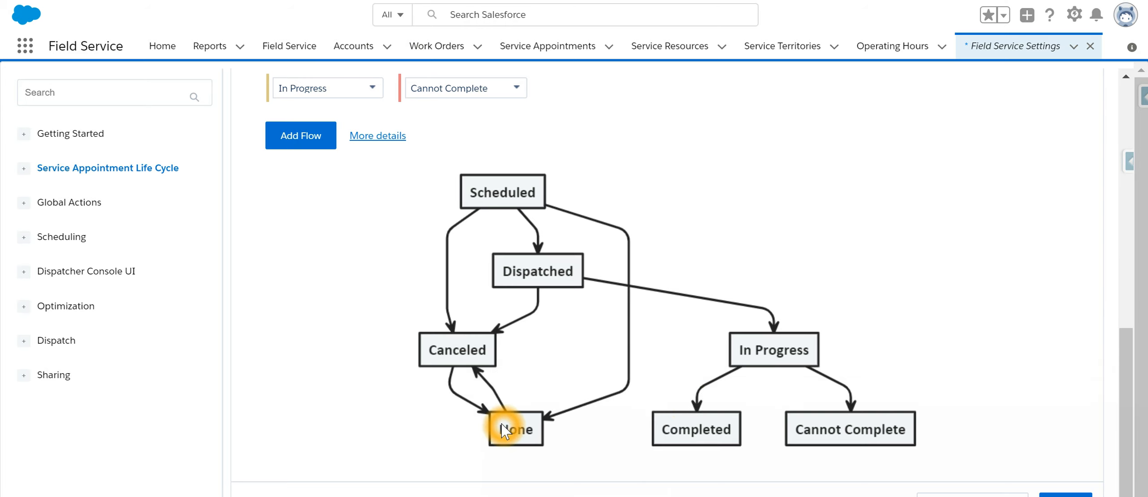
scroll(504, 422, "up", 4)
scroll(579, 426, "up", 4)
Switch to the Google Slides presentation and read the Service Appointment Lifecycle slide
left_click(495, 141)
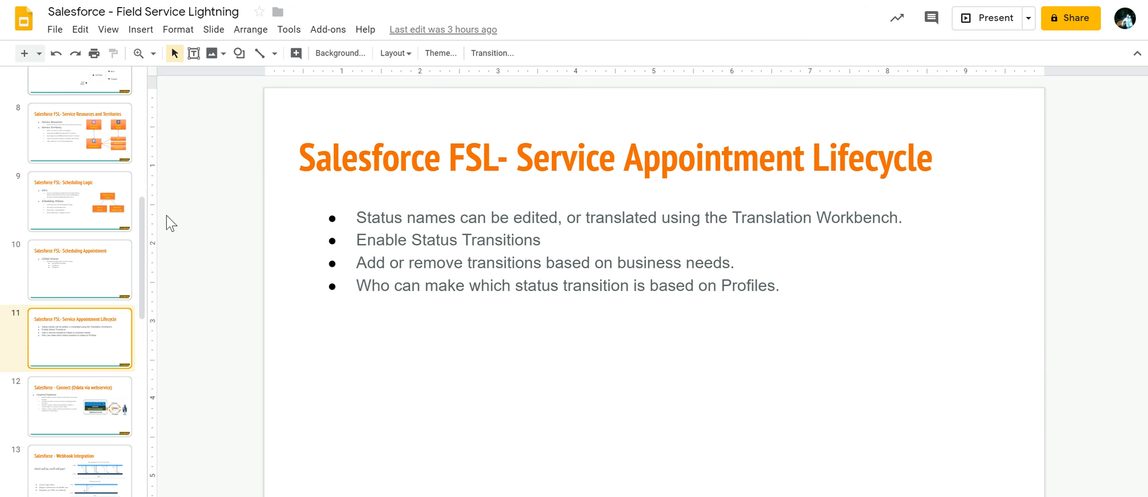
left_click(834, 389)
left_click(589, 362)
left_click(511, 265)
left_click(471, 333)
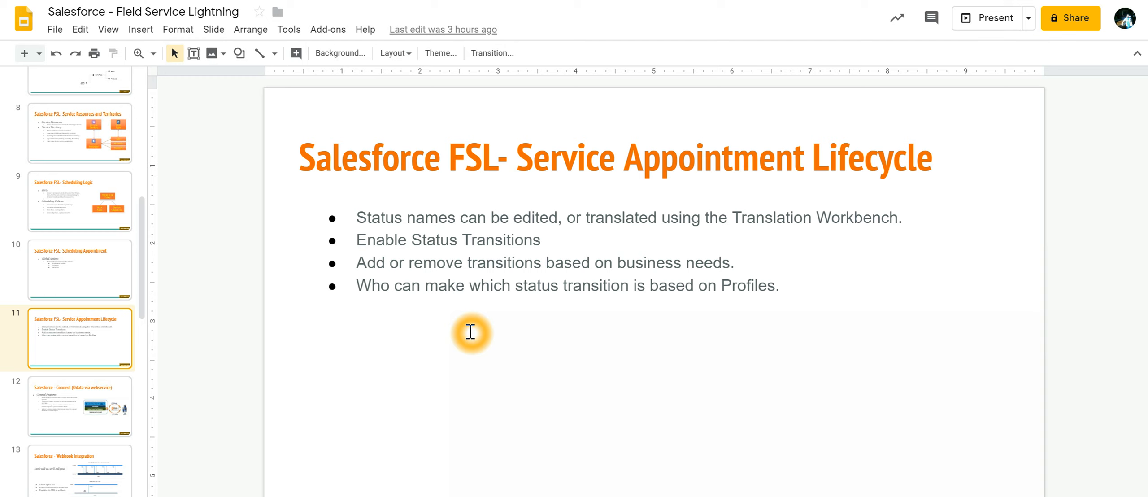
left_click(491, 317)
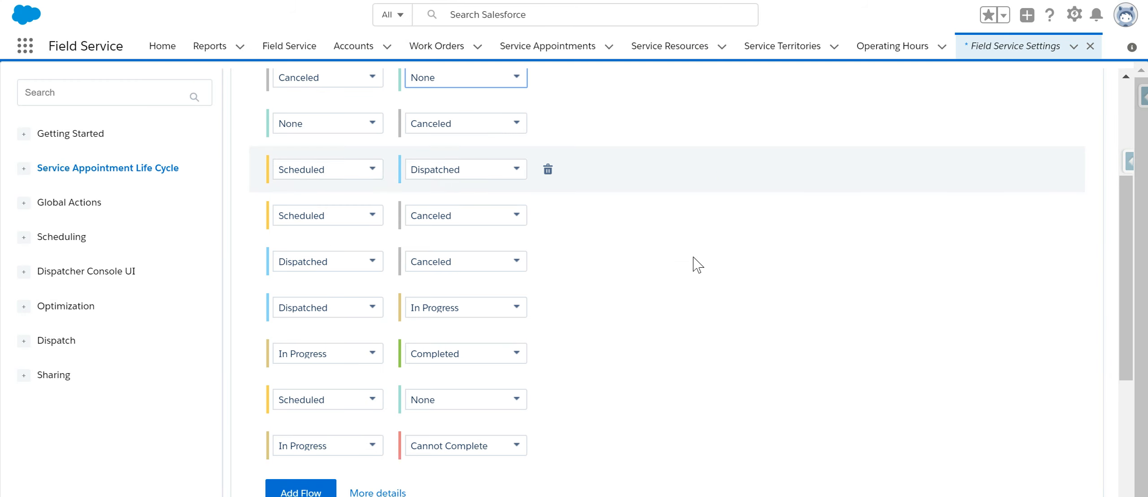
Return to the Field Service settings in Salesforce and show more details for the status transitions
left_click(689, 269)
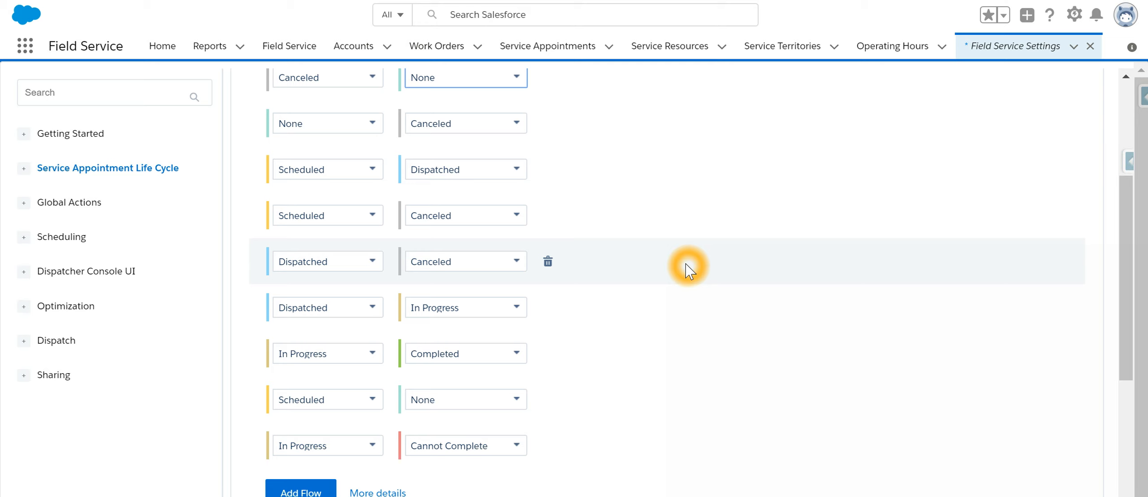
scroll(688, 266, "up", 1)
scroll(689, 266, "down", 2)
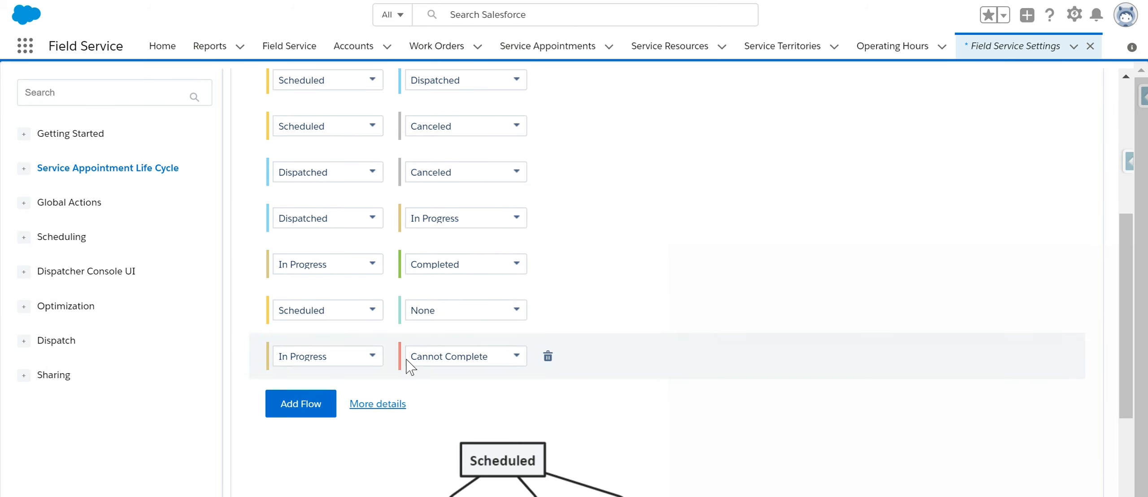
left_click(365, 404)
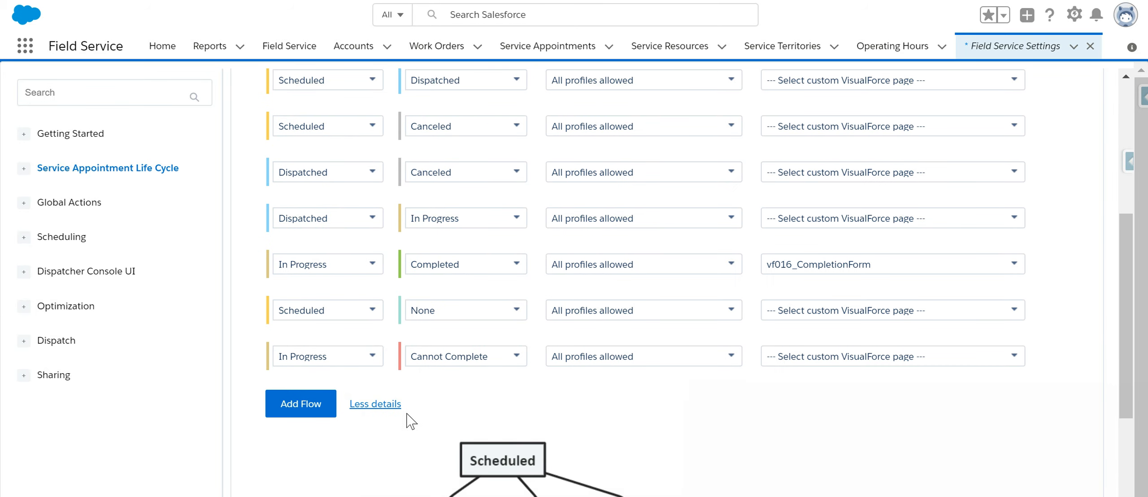
Set the first status transition to run from None to Scheduled
scroll(484, 417, "up", 4)
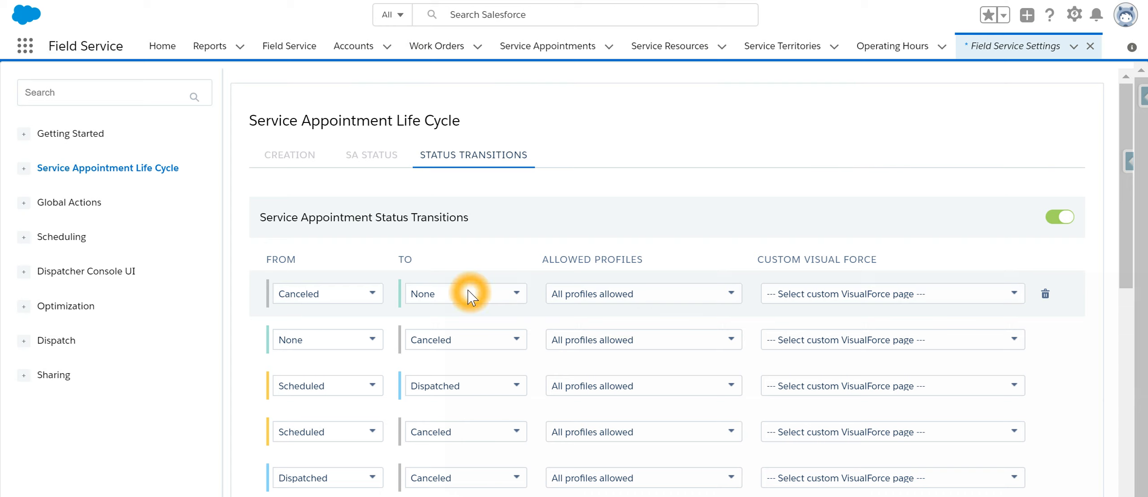
left_click(339, 297)
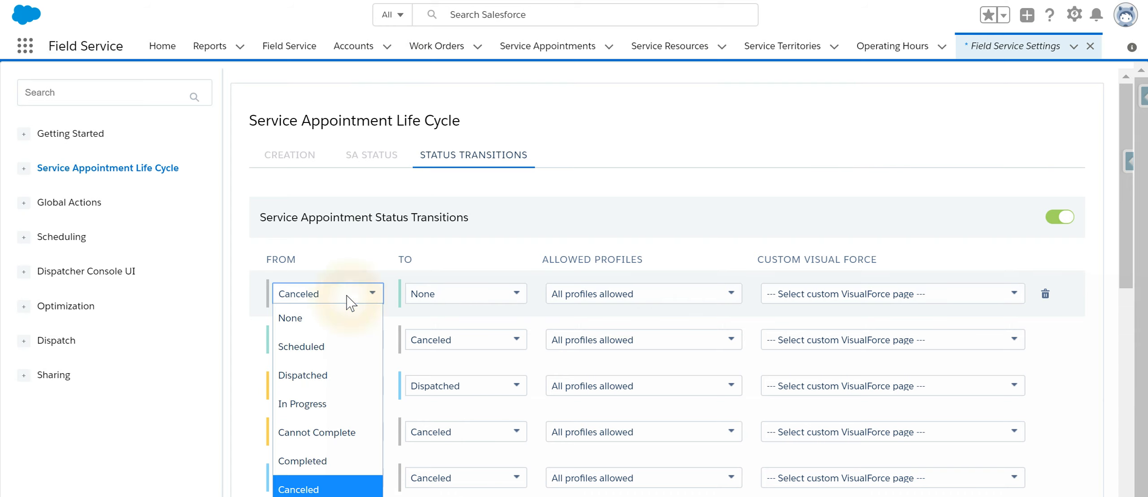
left_click(324, 319)
left_click(438, 298)
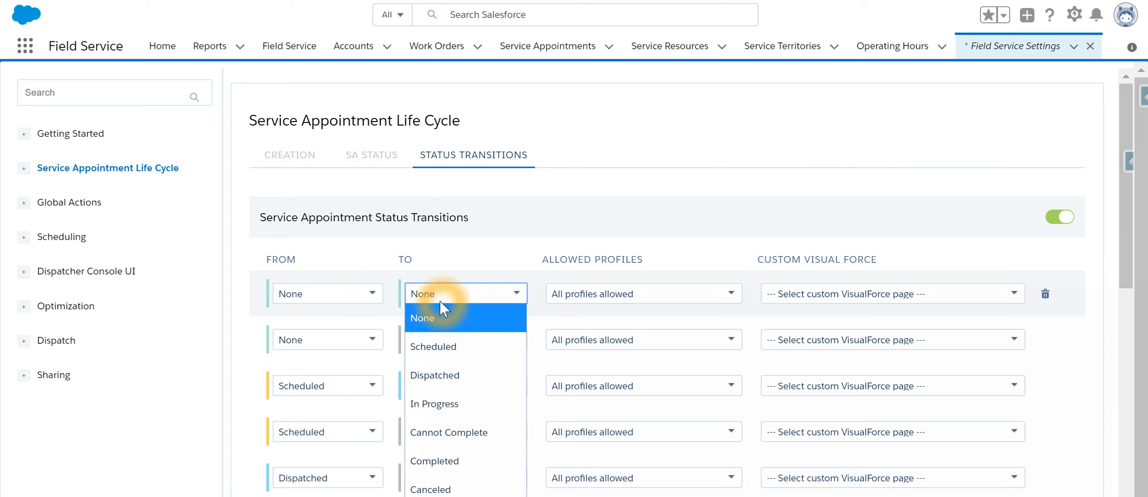
left_click(485, 340)
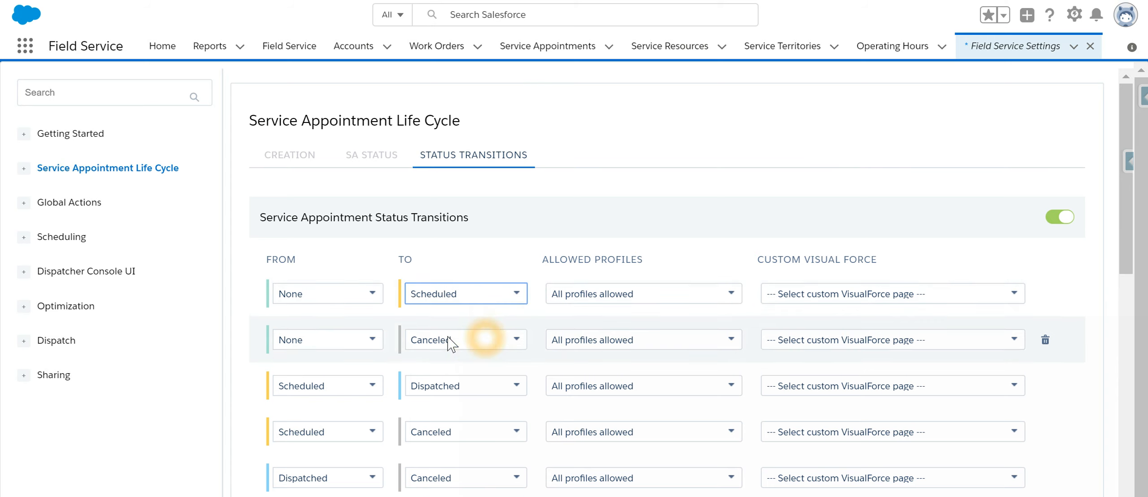
Browse the profiles that can be allowed to make the None to Scheduled transition
left_click(730, 294)
left_click_drag(737, 326, 744, 410)
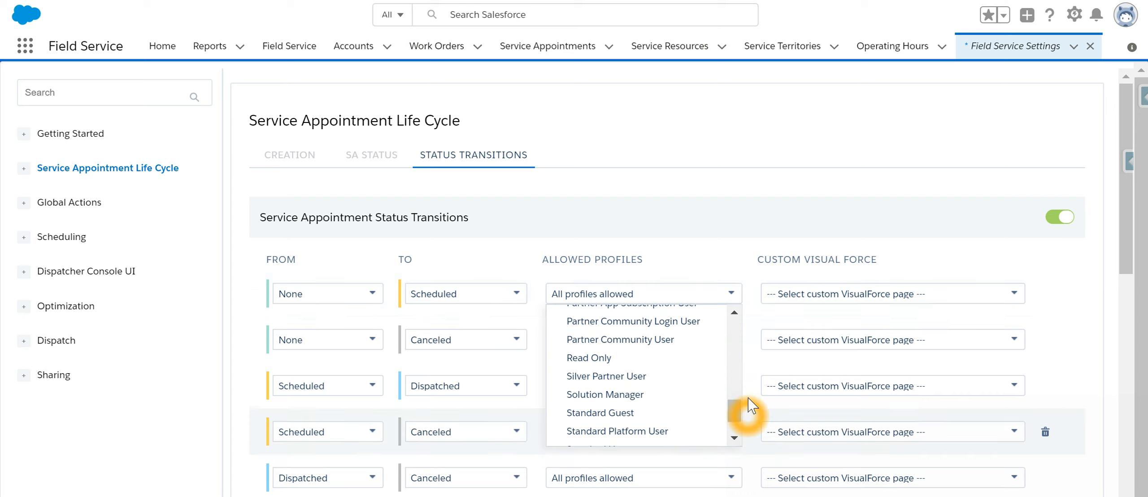
left_click(645, 345)
left_click(639, 354)
left_click(637, 354)
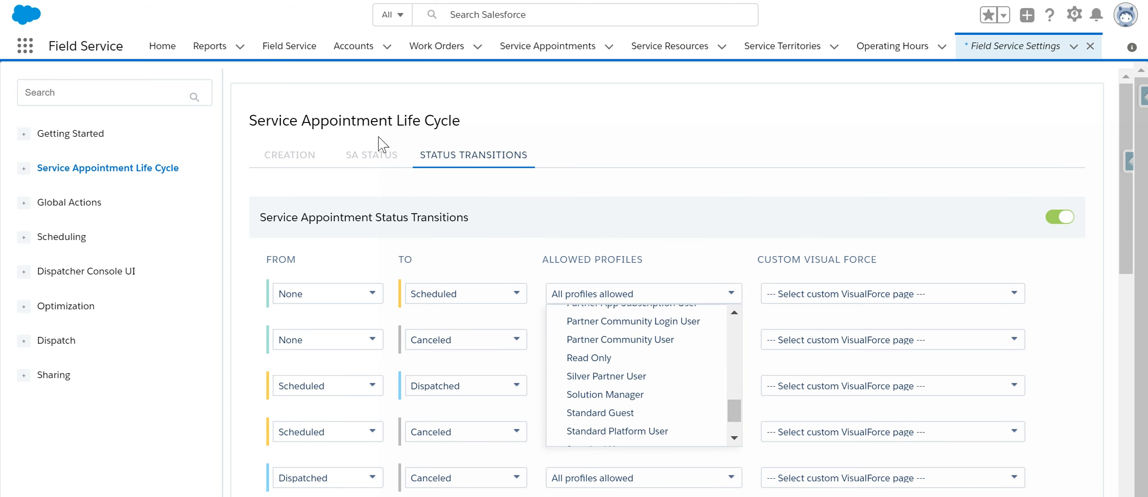
Switch back to Google Slides and review the status transition points on the Service Appointment Lifecycle slide
left_click(261, 11)
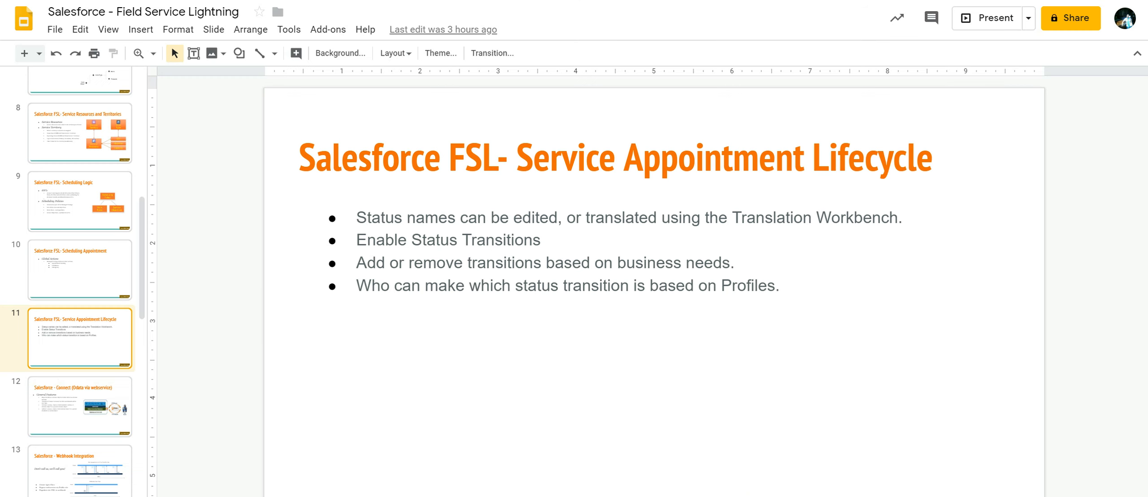
left_click(522, 250)
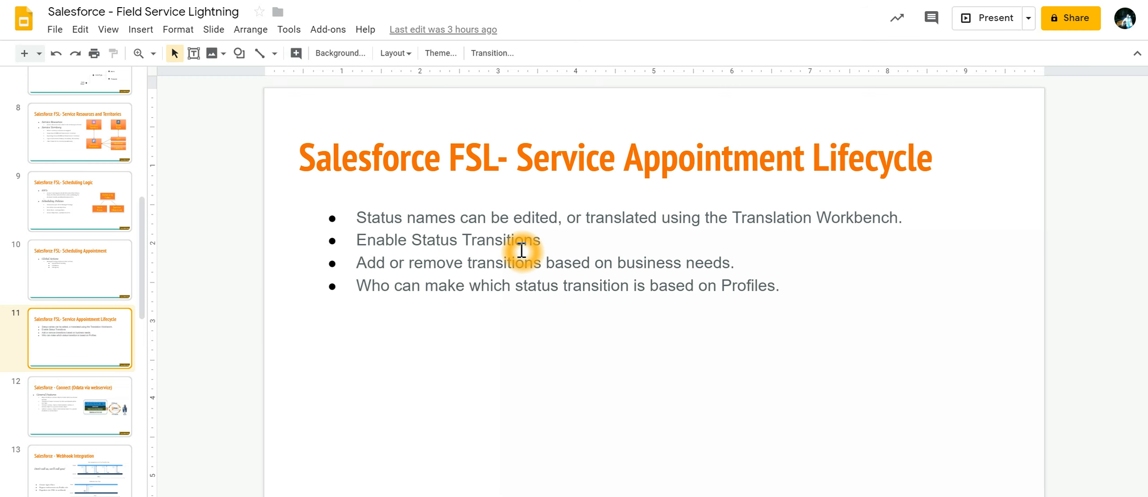